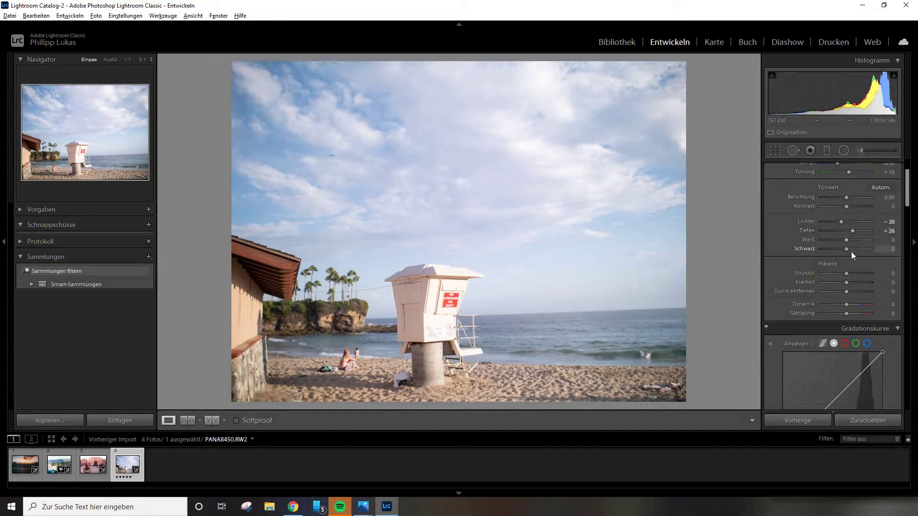
Step: Set the beach photo's Weiß to −13 and Schwarz to +20 in the basic tone adjustments
{"action": "left_click_drag", "start_coordinate": [844, 239], "coordinate": [842, 242]}
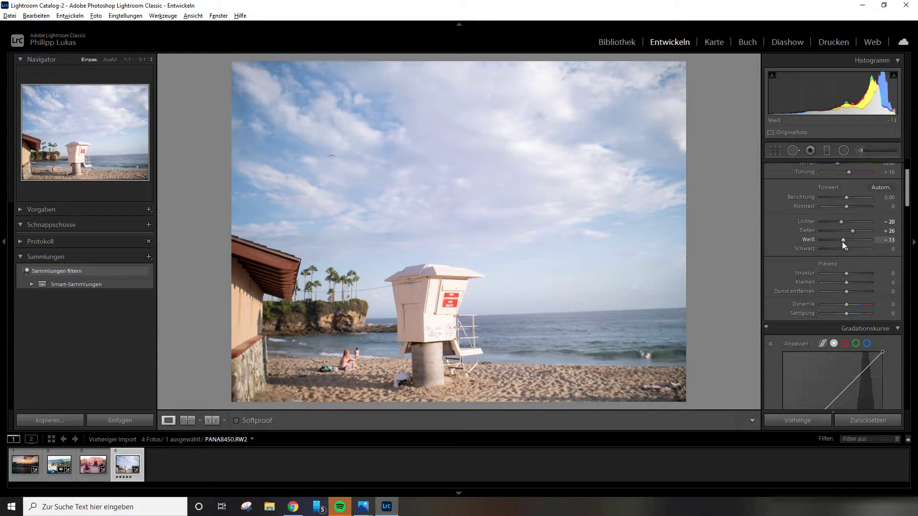
{"action": "left_click_drag", "start_coordinate": [847, 250], "coordinate": [851, 251]}
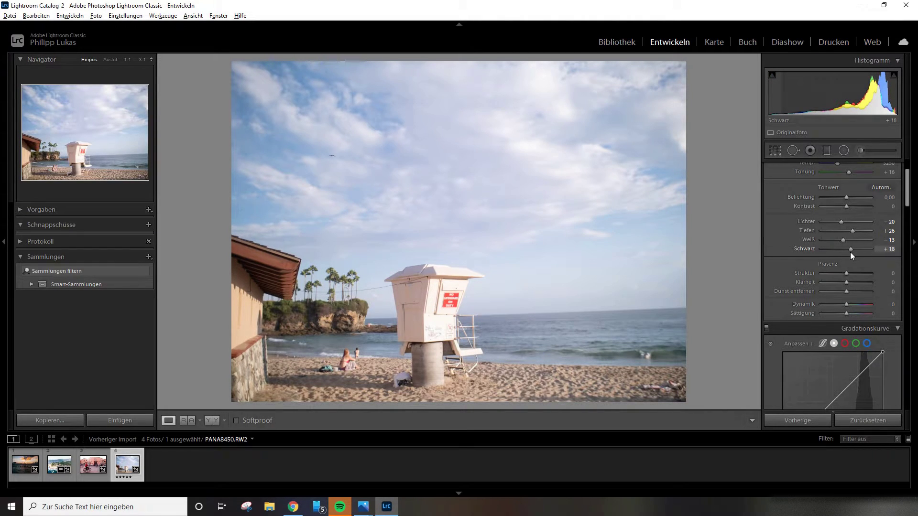
Step: Fade the blacks on the main point curve by lifting the black point to output 11, with anchors at 44/45 and in the midtones
{"action": "left_click_drag", "start_coordinate": [910, 204], "coordinate": [910, 233]}
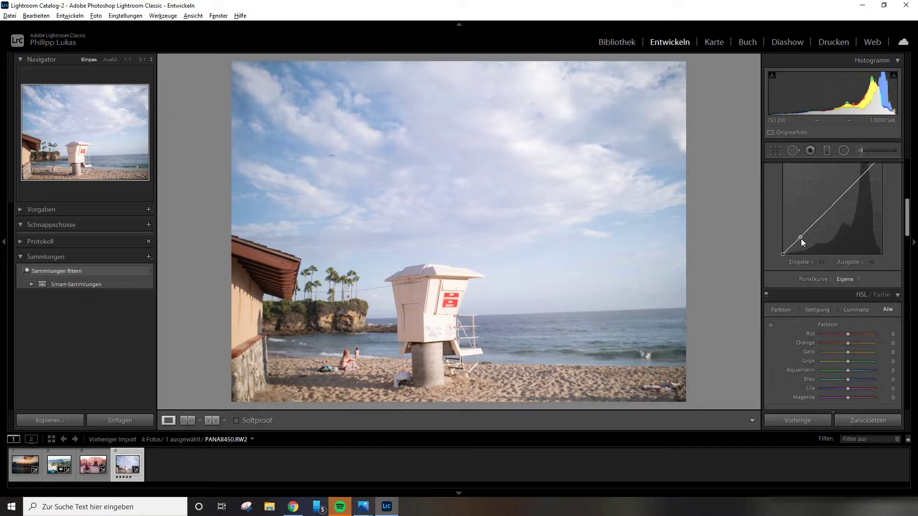
{"action": "left_click", "coordinate": [800, 237]}
{"action": "left_click", "coordinate": [833, 205]}
{"action": "left_click_drag", "start_coordinate": [784, 254], "coordinate": [783, 253]}
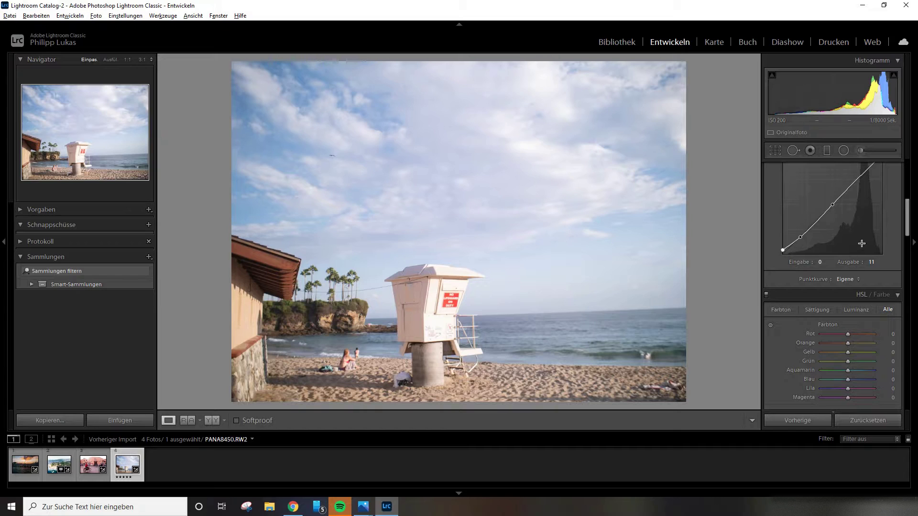
{"action": "left_click", "coordinate": [801, 237]}
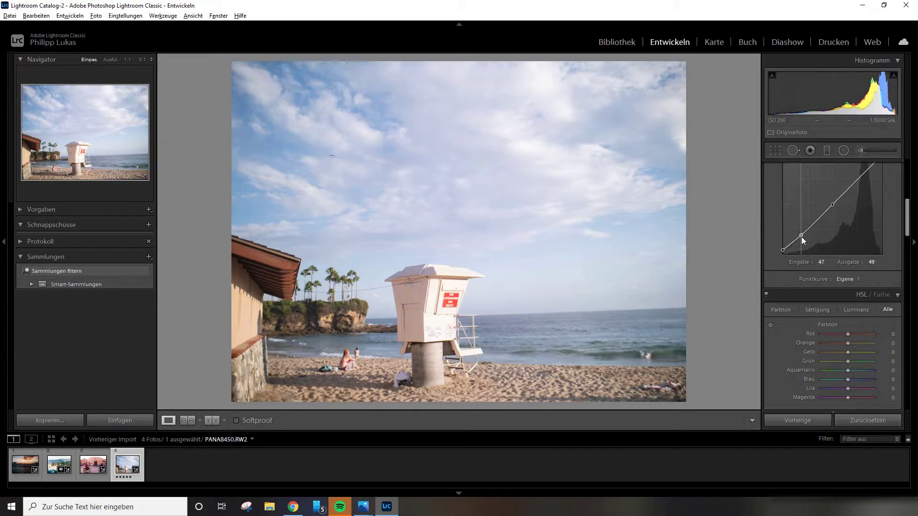
{"action": "left_click_drag", "start_coordinate": [800, 237], "coordinate": [800, 239]}
{"action": "left_click_drag", "start_coordinate": [907, 227], "coordinate": [906, 215]}
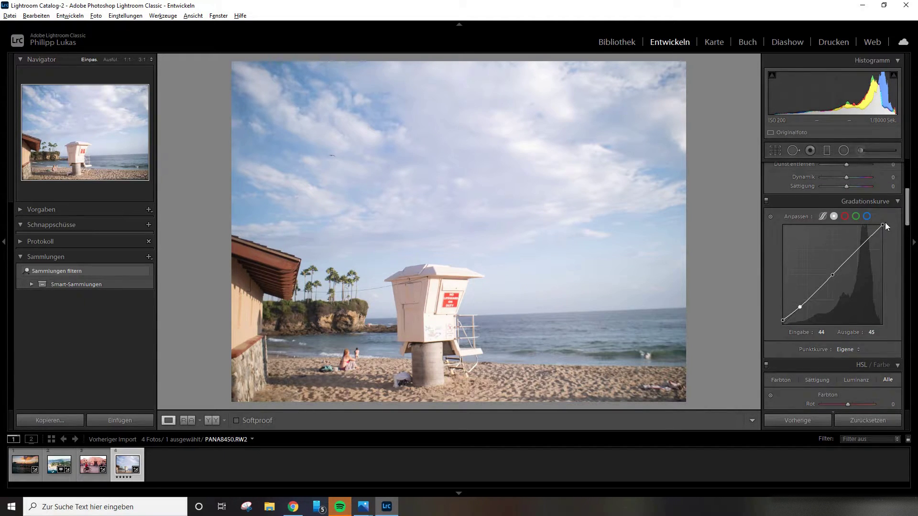
{"action": "left_click_drag", "start_coordinate": [882, 224], "coordinate": [882, 225]}
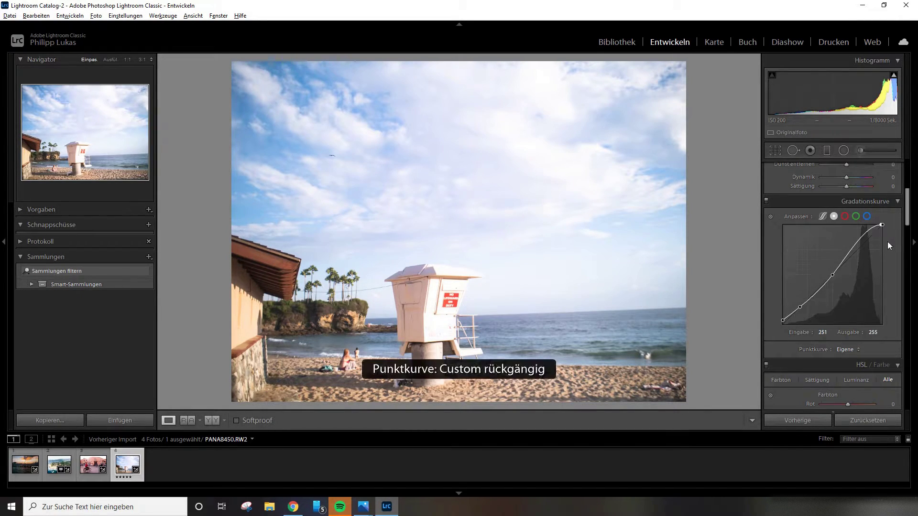
{"action": "key", "text": "ctrl+z"}
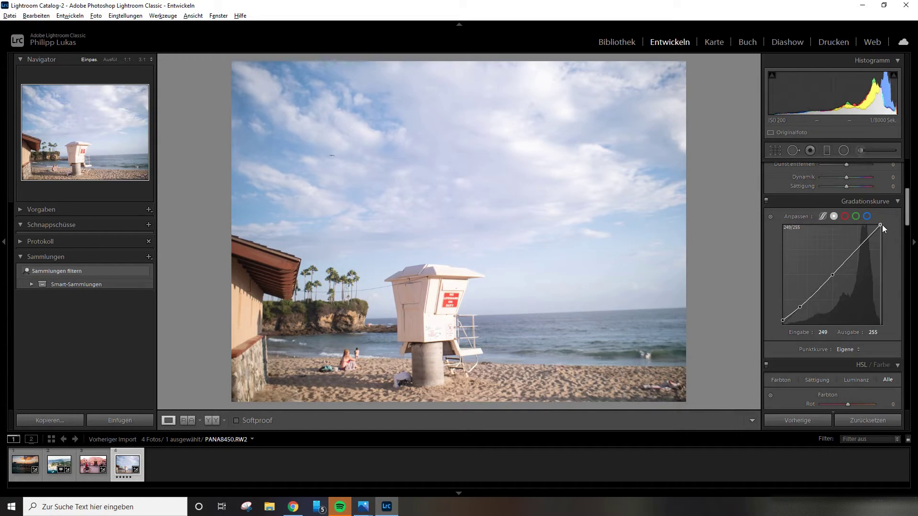
Step: Shape the red channel curve into an S with points at 84/47 and 169/192, plus deep-shadow, midtone and highlight points
{"action": "left_click", "coordinate": [845, 216]}
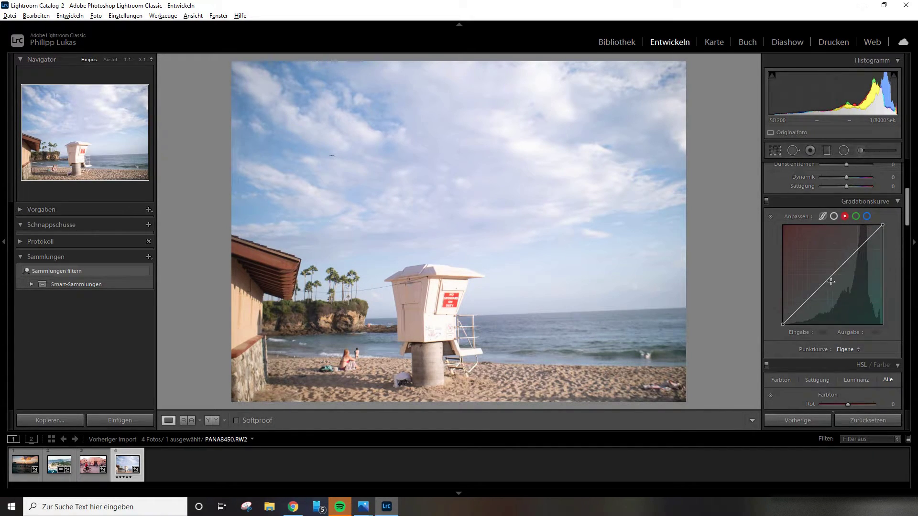
{"action": "left_click_drag", "start_coordinate": [798, 314], "coordinate": [798, 322]}
{"action": "left_click_drag", "start_coordinate": [843, 279], "coordinate": [834, 276]}
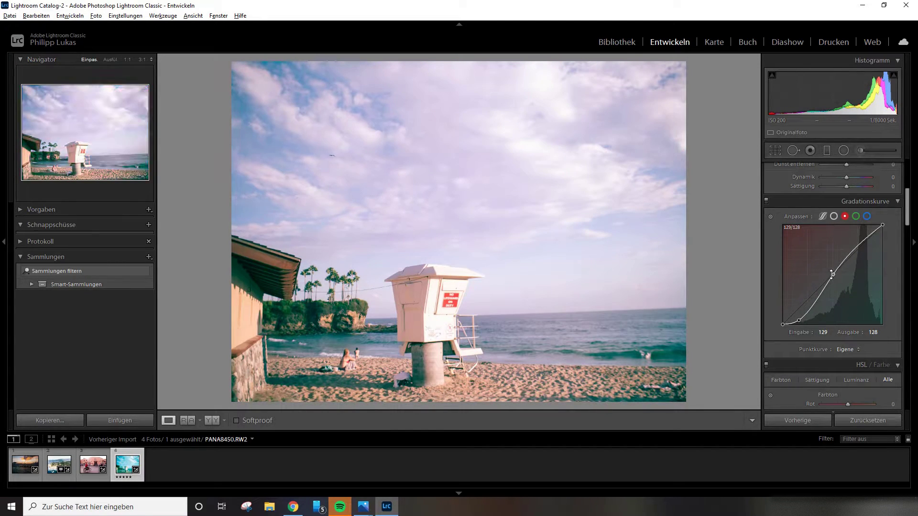
{"action": "left_click_drag", "start_coordinate": [811, 305], "coordinate": [814, 306]}
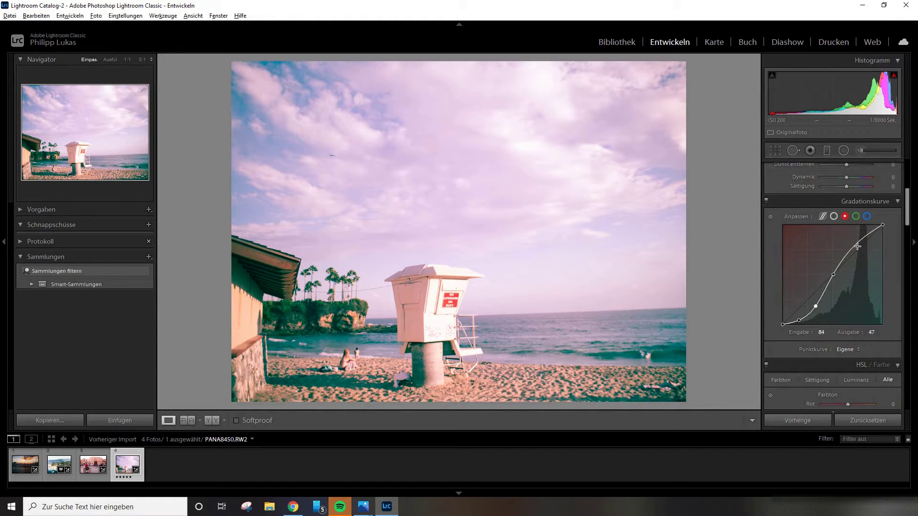
{"action": "left_click_drag", "start_coordinate": [851, 251], "coordinate": [850, 250]}
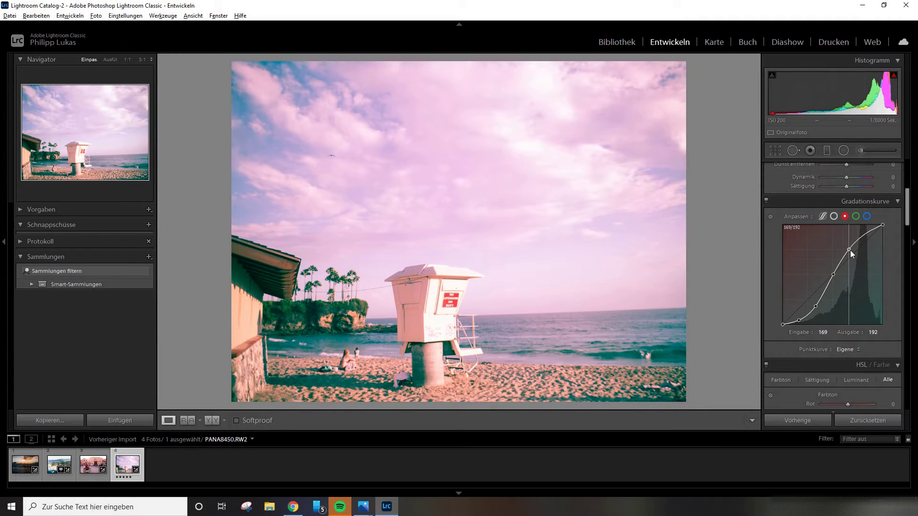
{"action": "left_click_drag", "start_coordinate": [866, 235], "coordinate": [872, 231]}
{"action": "left_click_drag", "start_coordinate": [833, 275], "coordinate": [830, 279]}
Step: Shape the green channel curve into an S with two lowered shadow points and points at 121/116, 169/190 and 224/243
{"action": "left_click", "coordinate": [855, 217]}
{"action": "left_click_drag", "start_coordinate": [793, 313], "coordinate": [831, 280]}
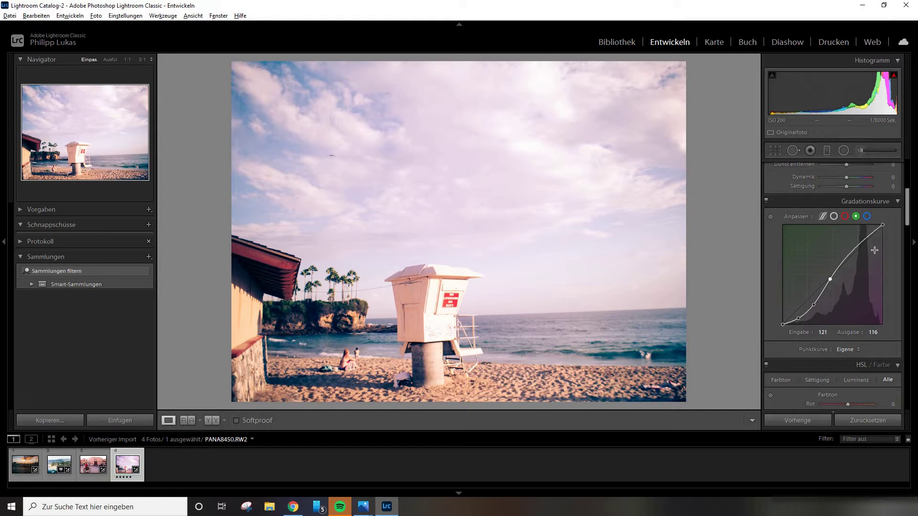
{"action": "left_click", "coordinate": [851, 252]}
{"action": "left_click_drag", "start_coordinate": [851, 252], "coordinate": [850, 250]}
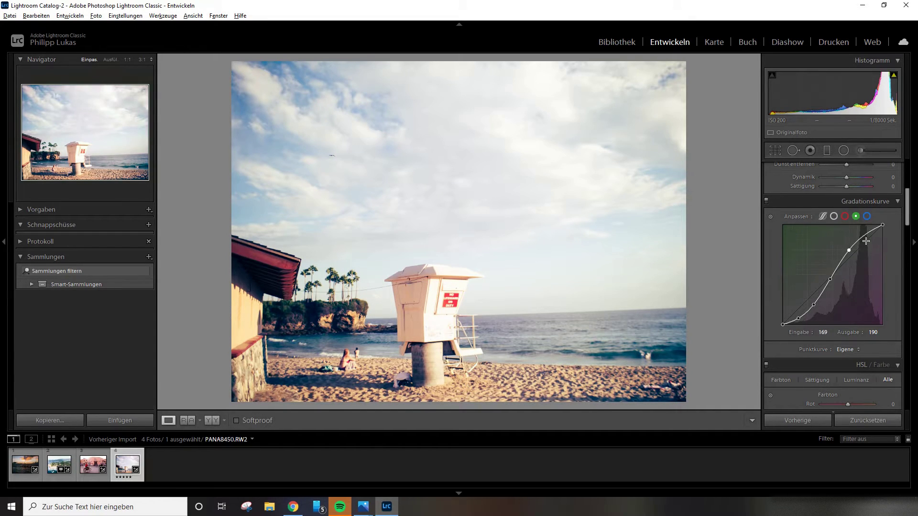
{"action": "left_click", "coordinate": [869, 236]}
{"action": "left_click_drag", "start_coordinate": [868, 235], "coordinate": [872, 229]}
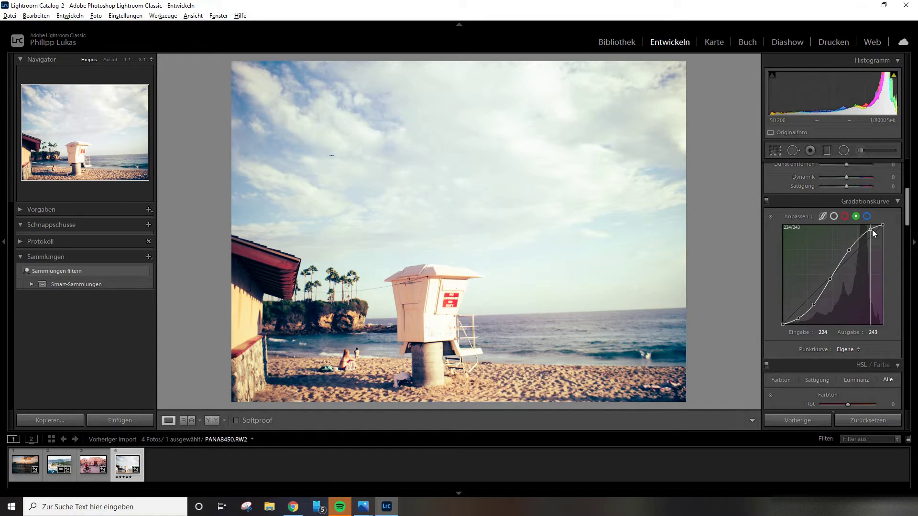
Step: Shape the blue channel curve into an S with shadow points at 40/13 and 78/48, a midtone point and raised highlights
{"action": "left_click", "coordinate": [866, 216]}
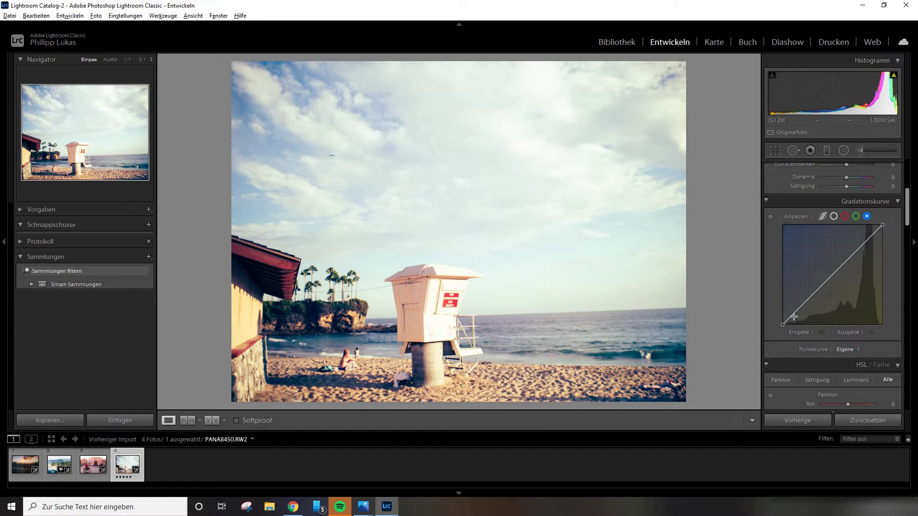
{"action": "left_click_drag", "start_coordinate": [792, 317], "coordinate": [798, 321]}
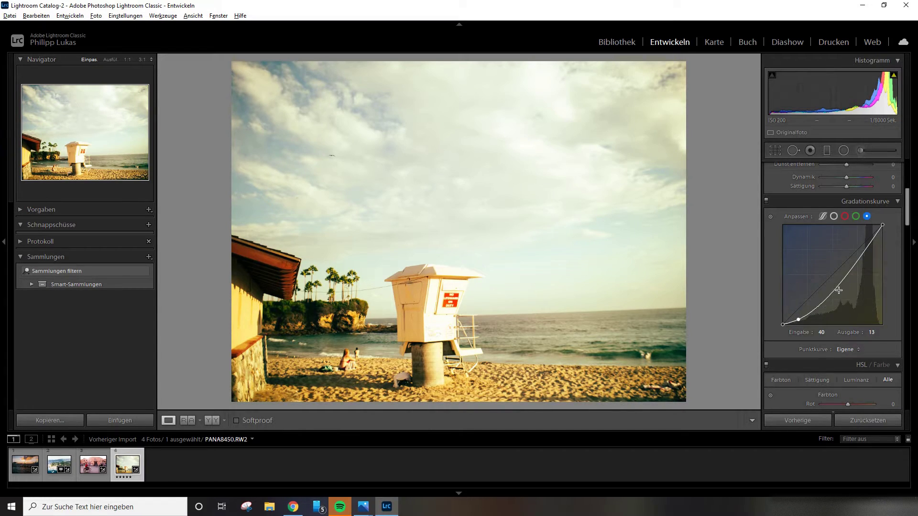
{"action": "left_click_drag", "start_coordinate": [845, 282], "coordinate": [830, 279]}
{"action": "left_click", "coordinate": [814, 303]}
{"action": "left_click_drag", "start_coordinate": [814, 303], "coordinate": [814, 308]}
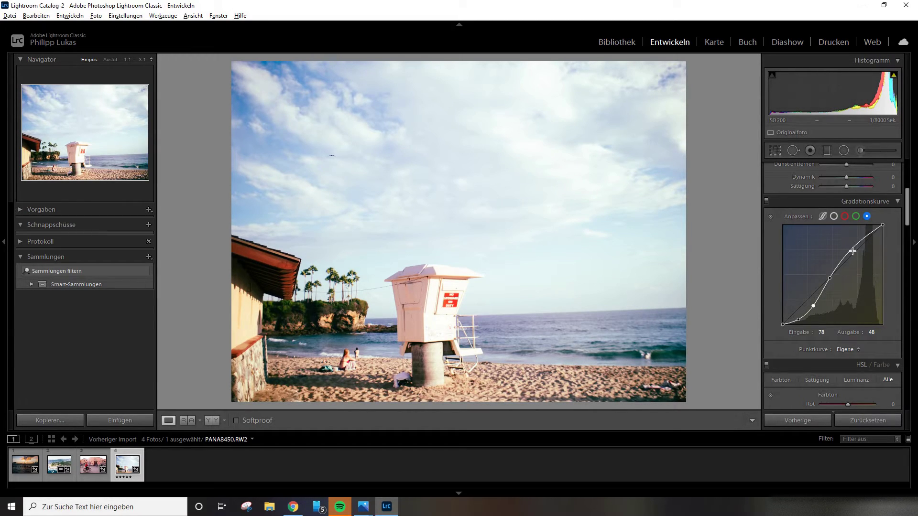
{"action": "mouse_move", "coordinate": [851, 250]}
{"action": "left_mouse_down"}
{"action": "mouse_move", "coordinate": [873, 230]}
{"action": "mouse_move", "coordinate": [909, 237]}
{"action": "mouse_move", "coordinate": [910, 251]}
{"action": "left_mouse_up"}
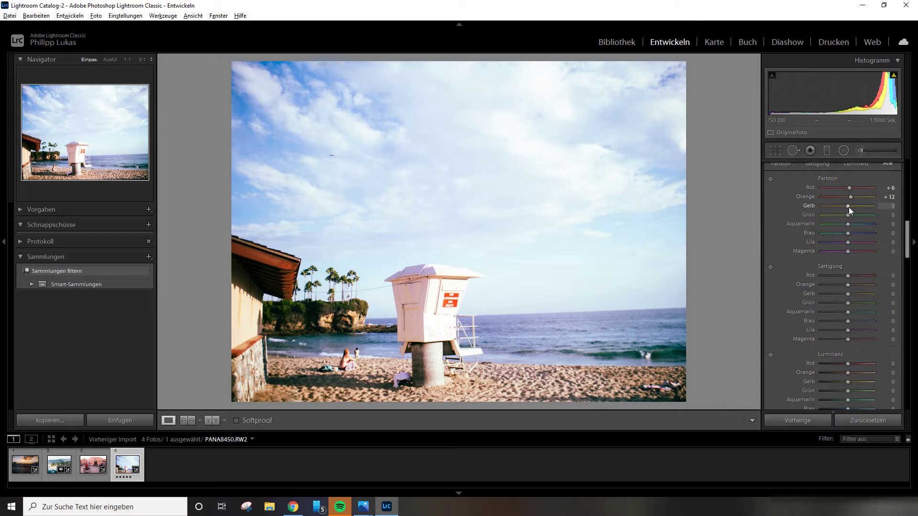
Step: Raise the HSL hue of Gelb and Grün slightly and set the hue of Lila to +5
{"action": "left_click_drag", "start_coordinate": [848, 208], "coordinate": [851, 208]}
{"action": "left_click_drag", "start_coordinate": [847, 214], "coordinate": [853, 215]}
Step: Reduce the HSL saturation of Rot, Orange and Gelb, and set Grün to −25, Aquamarin −25, Lila −10 and Magenta −27
{"action": "left_click_drag", "start_coordinate": [906, 250], "coordinate": [905, 260]}
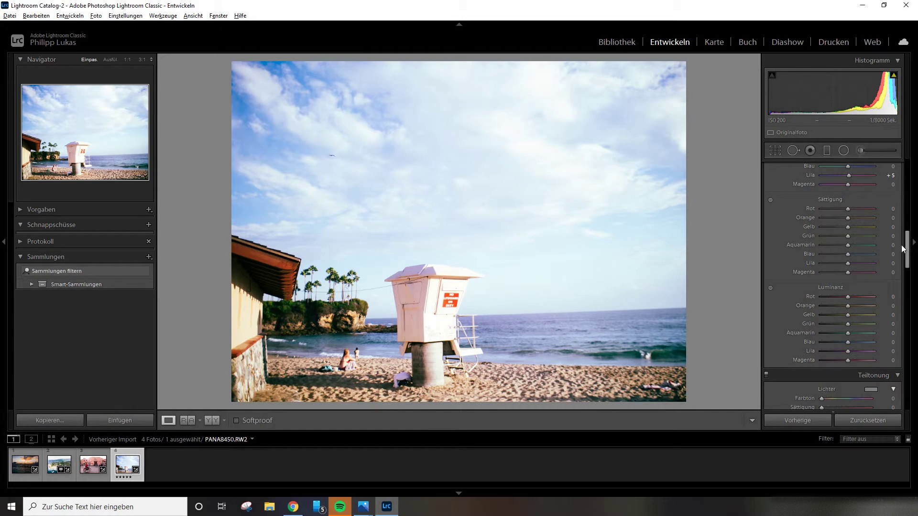
{"action": "left_click_drag", "start_coordinate": [847, 208], "coordinate": [842, 213]}
{"action": "left_click_drag", "start_coordinate": [852, 217], "coordinate": [839, 226]}
{"action": "left_click_drag", "start_coordinate": [847, 236], "coordinate": [839, 236]}
{"action": "left_click_drag", "start_coordinate": [848, 245], "coordinate": [842, 247]}
{"action": "left_click_drag", "start_coordinate": [842, 265], "coordinate": [840, 272]}
Step: Set the HSL luminance to Rot −23, Orange −10, Gelb −14, Grün −16, Aquamarin −14, Blau −6, Lila +10 and Magenta −5
{"action": "left_click_drag", "start_coordinate": [904, 261], "coordinate": [905, 270]}
{"action": "left_click_drag", "start_coordinate": [847, 223], "coordinate": [848, 252]}
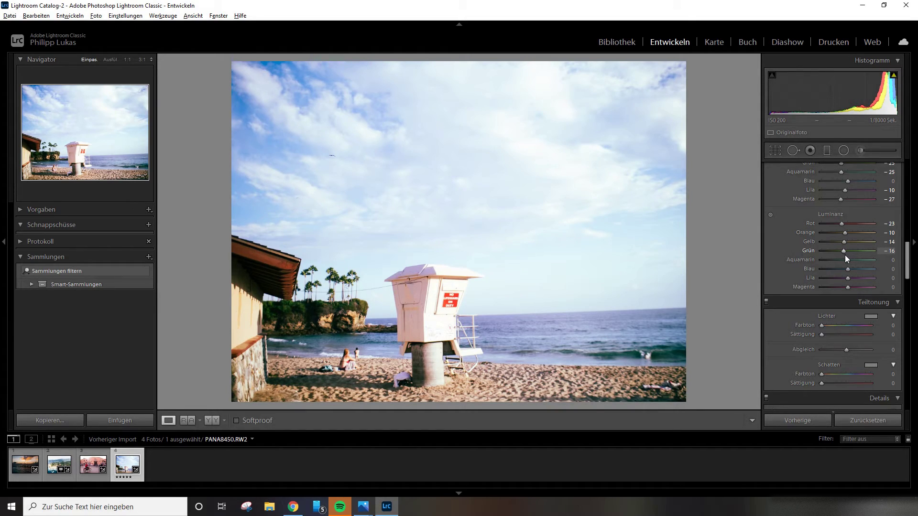
{"action": "left_click_drag", "start_coordinate": [848, 260], "coordinate": [844, 260]}
{"action": "left_click_drag", "start_coordinate": [847, 269], "coordinate": [850, 280]}
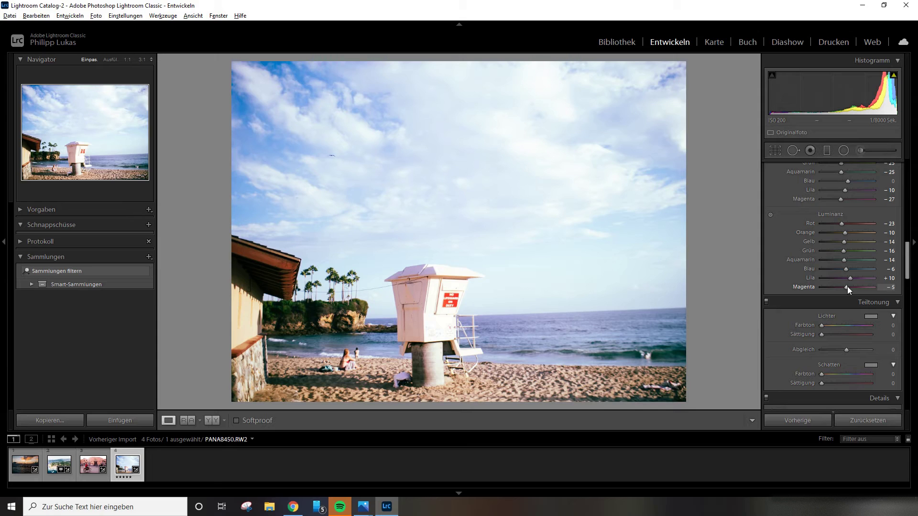
Step: Add film grain with a Stärke of 22, checking its effect on the lifeguard tower at 1:1
{"action": "left_click_drag", "start_coordinate": [907, 256], "coordinate": [898, 390]}
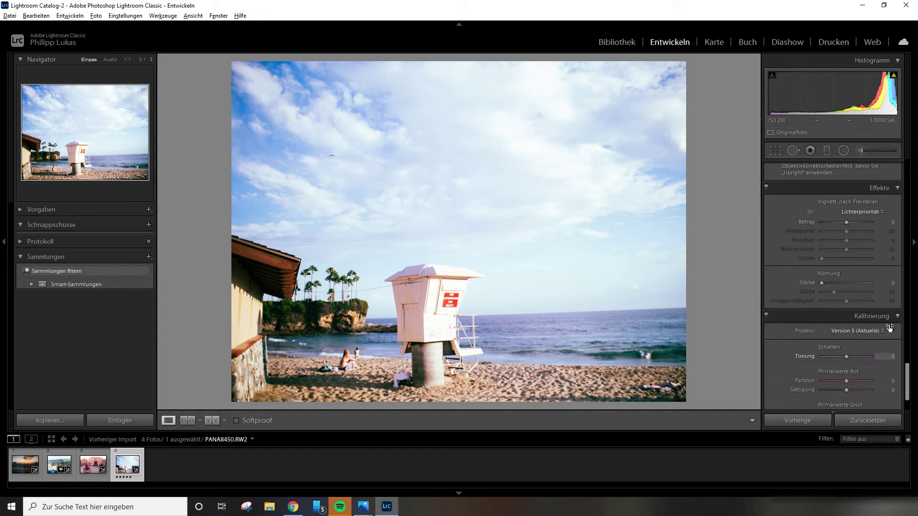
{"action": "left_click_drag", "start_coordinate": [821, 283], "coordinate": [828, 284]}
{"action": "left_click", "coordinate": [485, 305]}
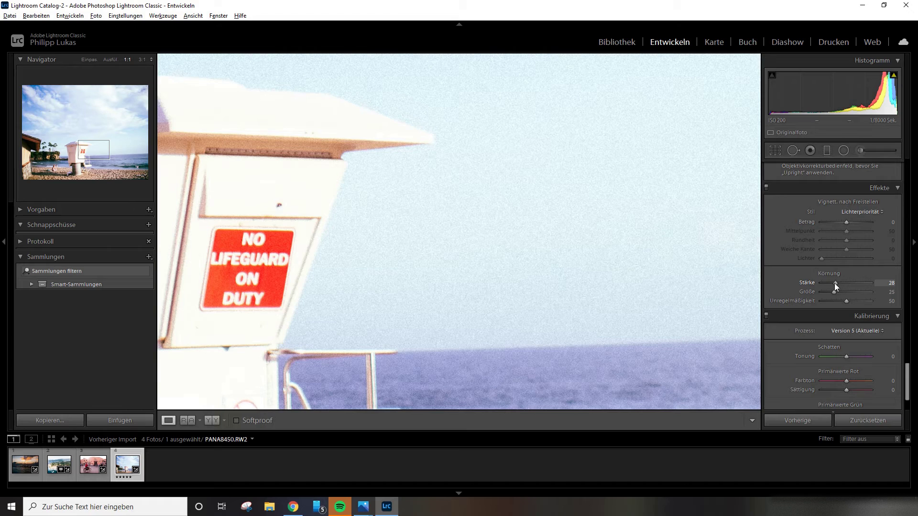
{"action": "left_click", "coordinate": [686, 291]}
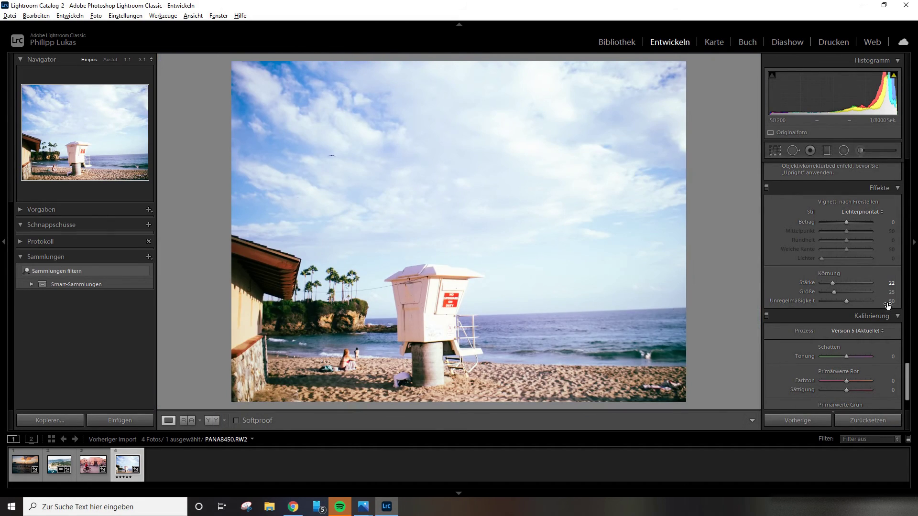
Step: Calibrate the red primary with Farbton +34 and Sättigung +11
{"action": "scroll", "coordinate": [907, 371], "scroll_direction": "down", "scroll_amount": 2}
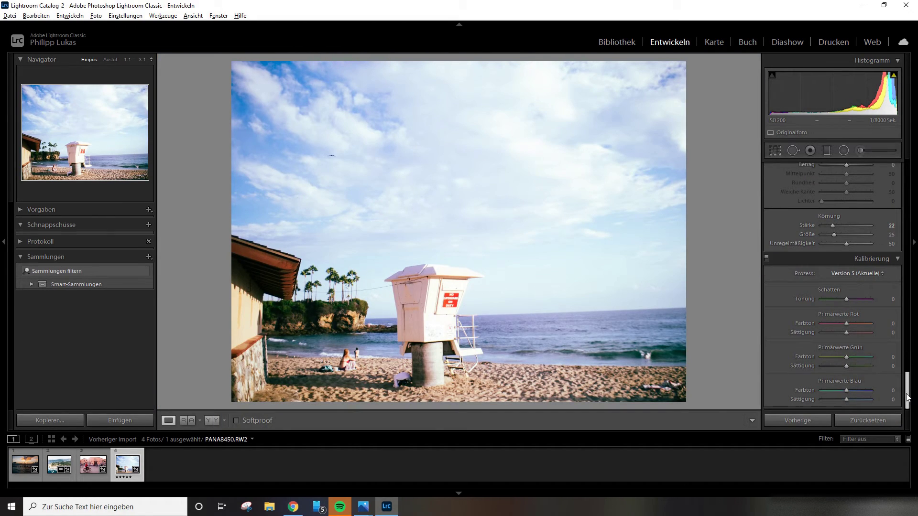
{"action": "left_click_drag", "start_coordinate": [846, 324], "coordinate": [852, 326]}
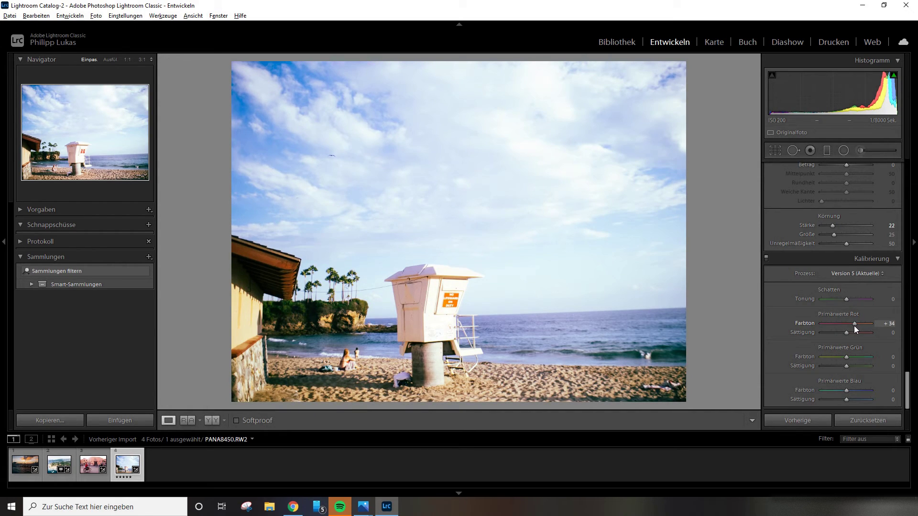
{"action": "left_click_drag", "start_coordinate": [845, 335], "coordinate": [850, 333]}
Step: Calibrate the green primary with Farbton +55 and Sättigung −26, and the blue primary with Farbton −11 and slightly raised Sättigung
{"action": "left_click_drag", "start_coordinate": [845, 359], "coordinate": [858, 359]}
{"action": "left_click_drag", "start_coordinate": [850, 366], "coordinate": [834, 367]}
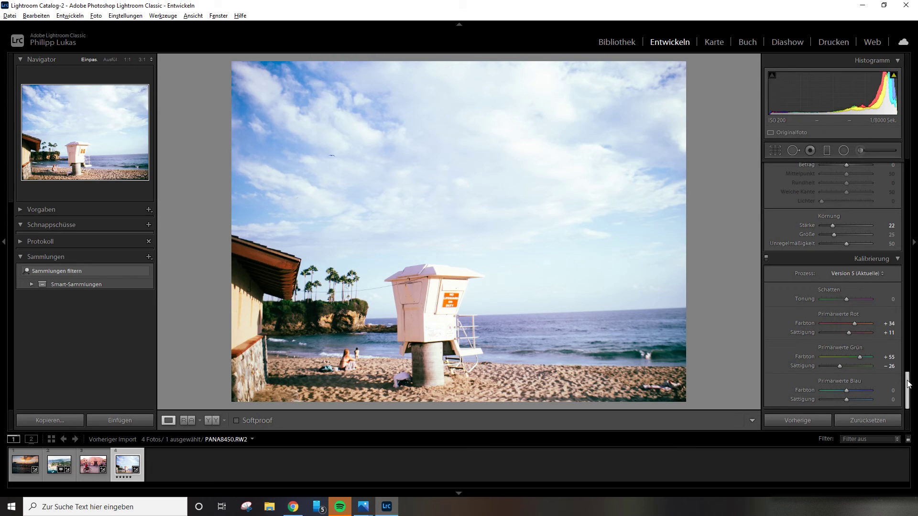
{"action": "left_click_drag", "start_coordinate": [846, 388], "coordinate": [842, 389]}
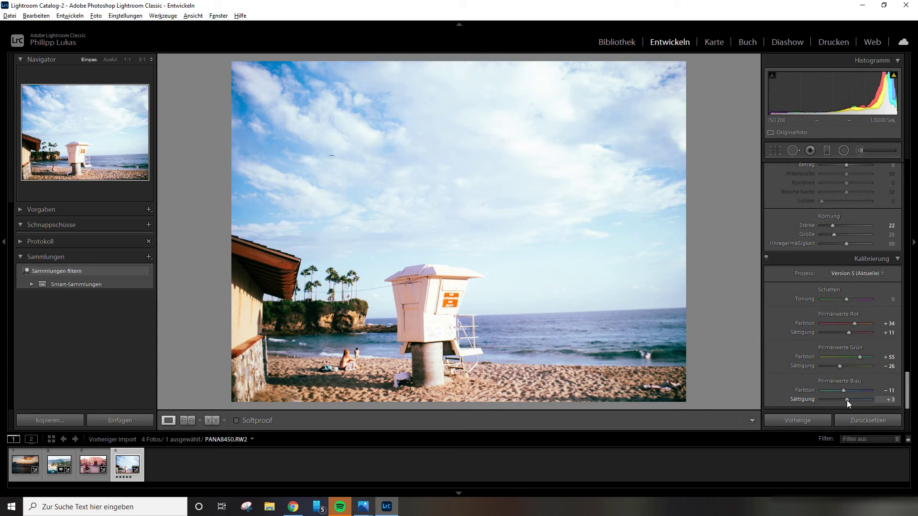
Step: Compare the photo before and after editing, side by side and in vertically and horizontally split views
{"action": "left_click_drag", "start_coordinate": [906, 387], "coordinate": [905, 188]}
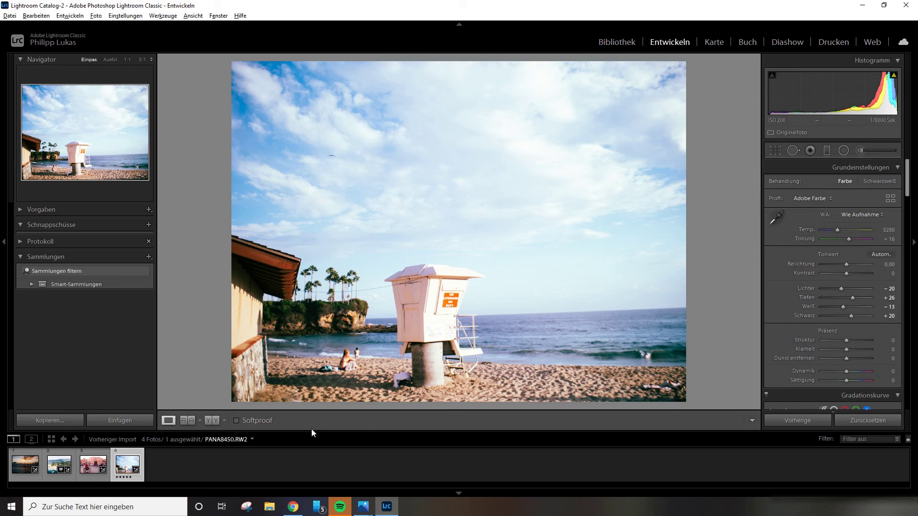
{"action": "left_click", "coordinate": [214, 422]}
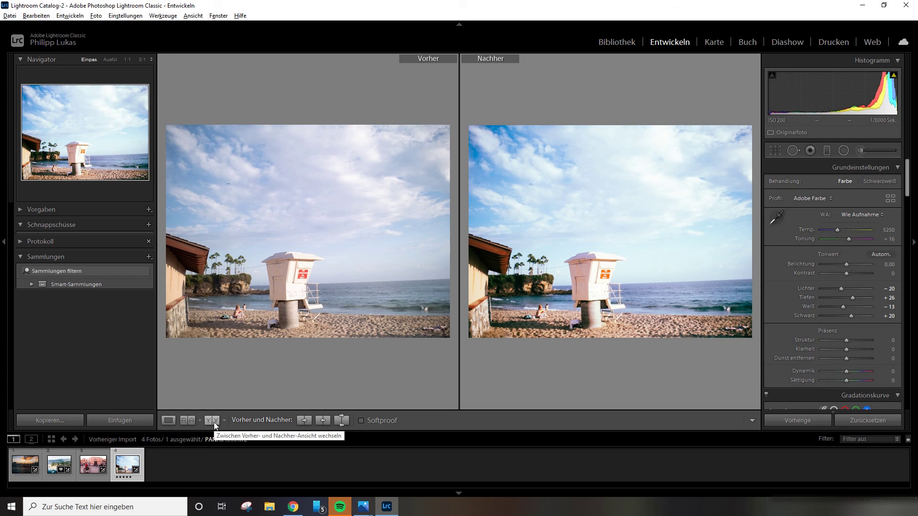
{"action": "left_click", "coordinate": [213, 423]}
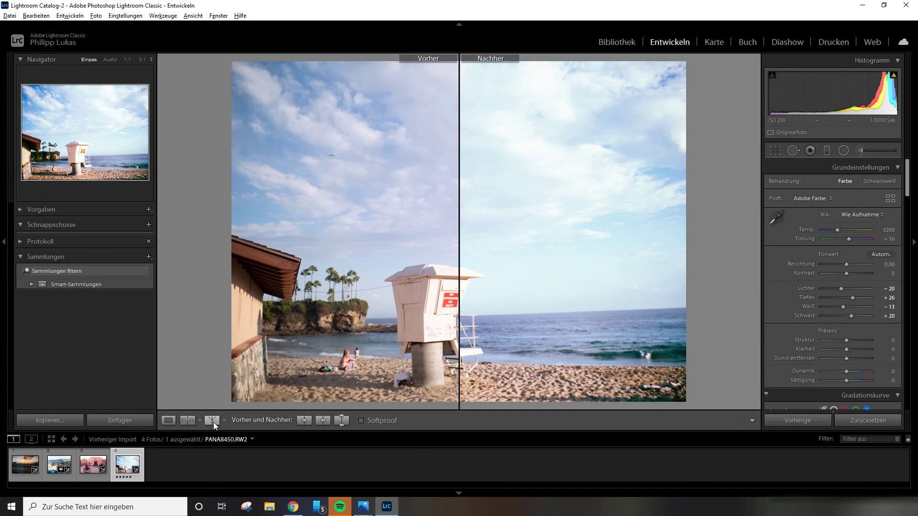
{"action": "left_click", "coordinate": [212, 422]}
{"action": "left_click", "coordinate": [211, 423]}
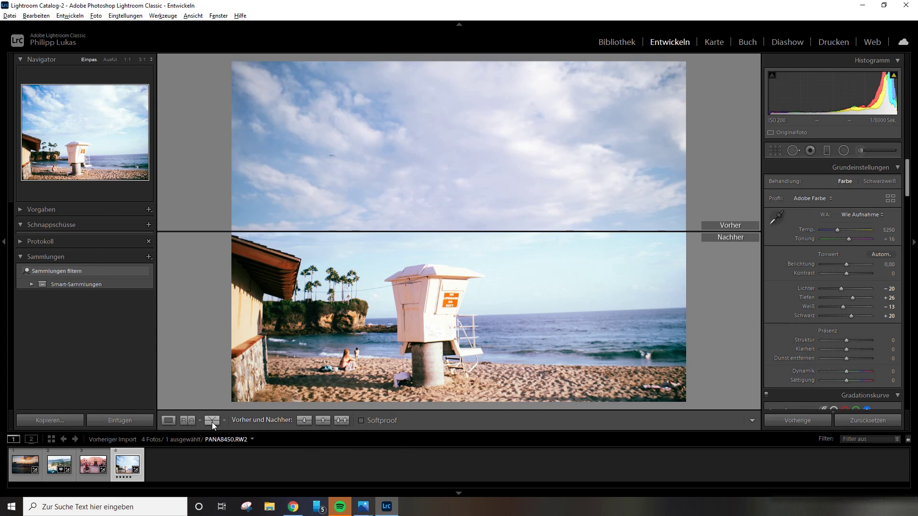